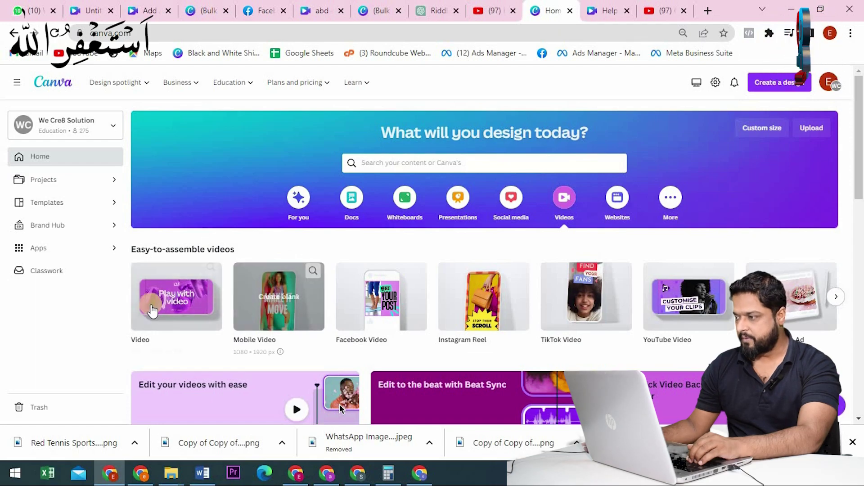
# - Create a blank landscape Video design and open the Text to Image app
pyautogui.click(149, 310)
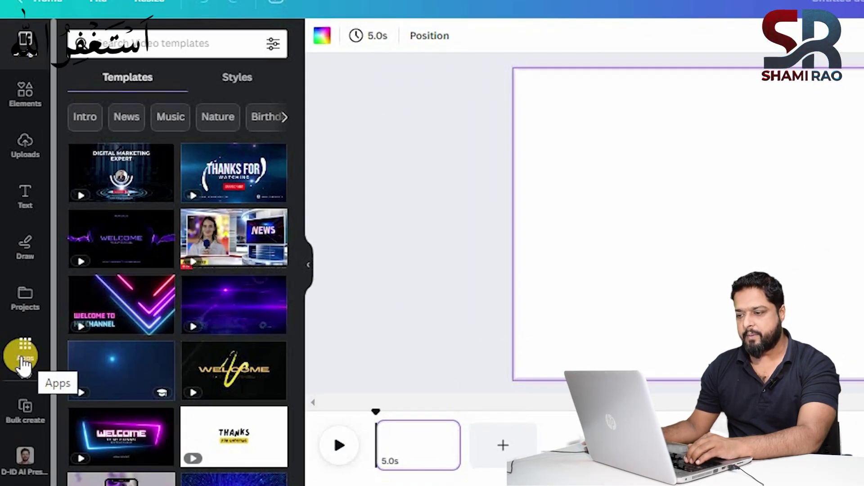
pyautogui.click(25, 355)
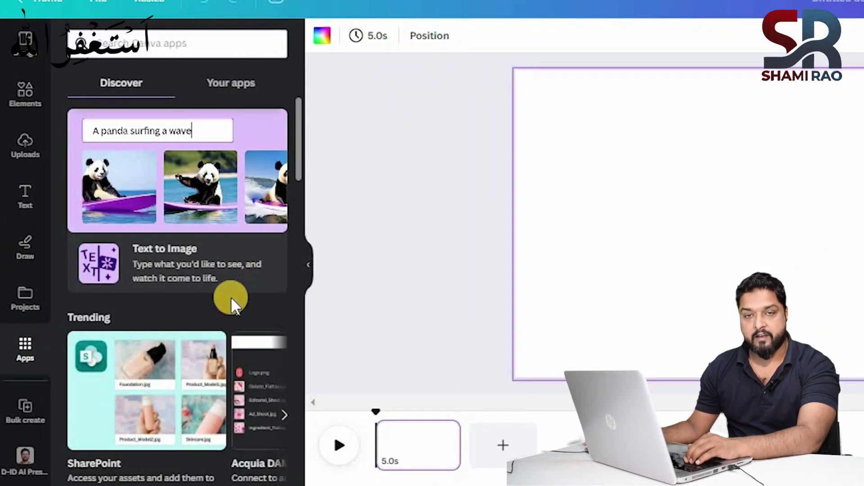
pyautogui.click(171, 257)
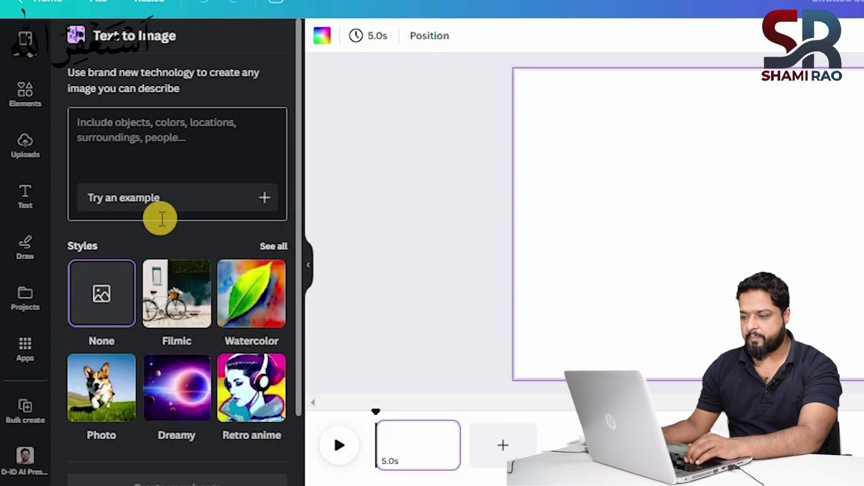
pyautogui.scroll(-3, 151, 252)
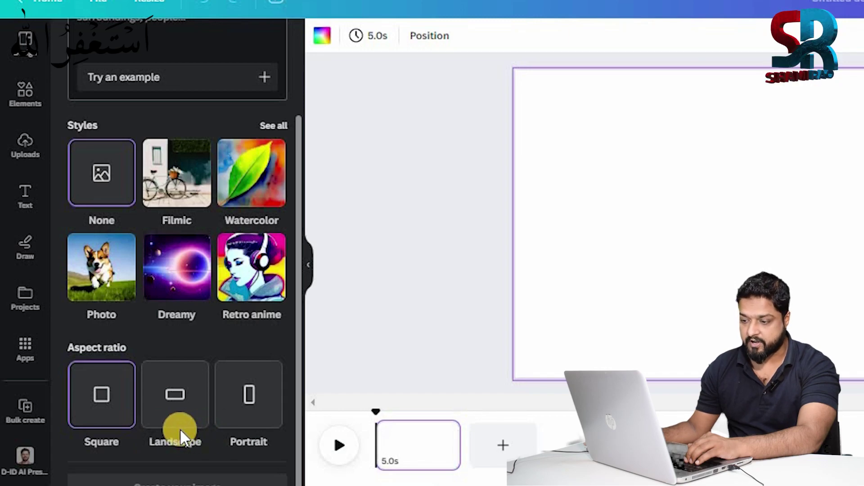
pyautogui.click(245, 398)
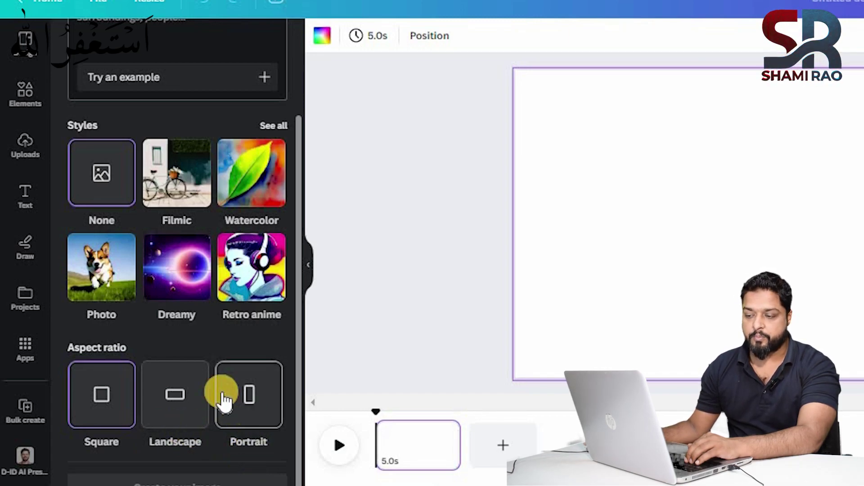
pyautogui.click(108, 397)
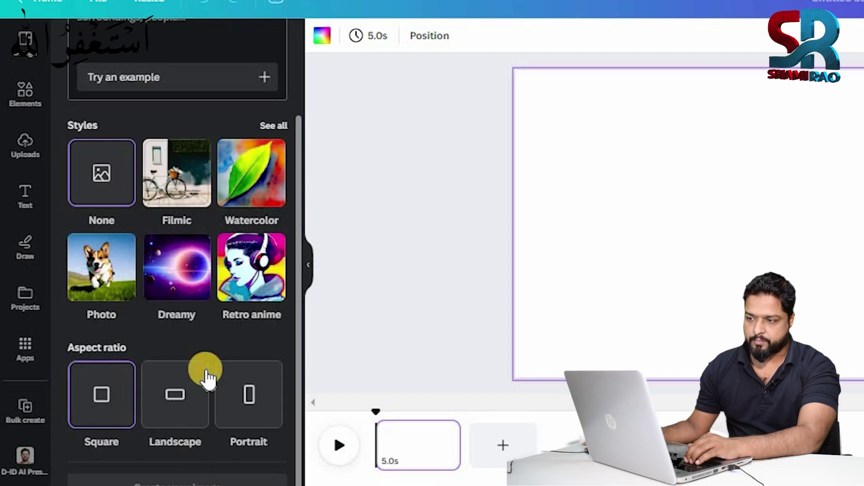
pyautogui.scroll(3, 120, 174)
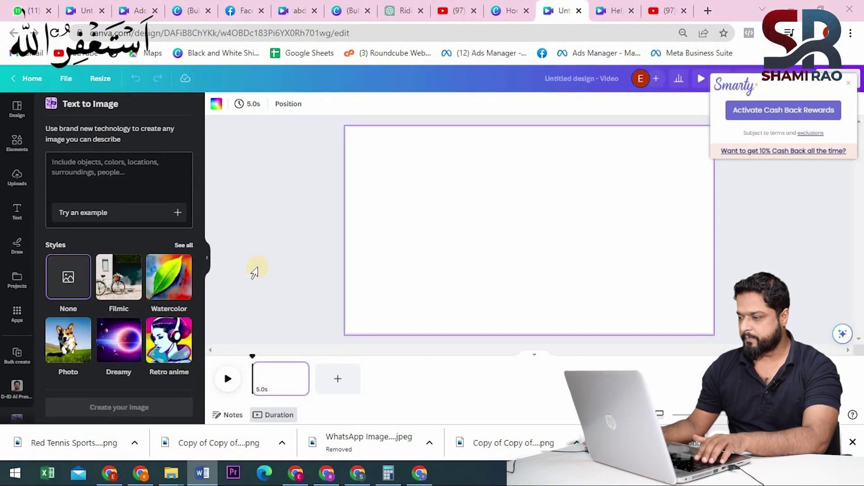
# - Copy the lush green garden prompt from the Word document into the Text to Image description in Canva
pyautogui.hotkey('alt', 'Tab')
pyautogui.tripleClick(381, 218)
pyautogui.hotkey('ctrl', 'c')
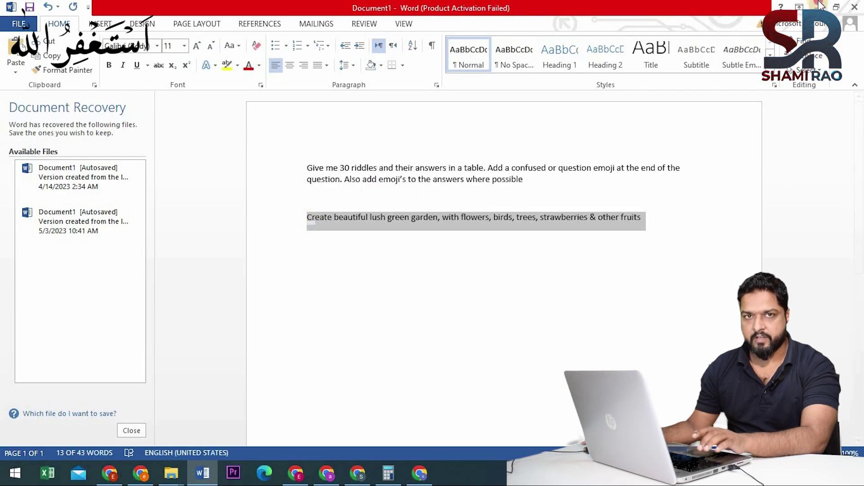
pyautogui.hotkey('alt', 'Tab')
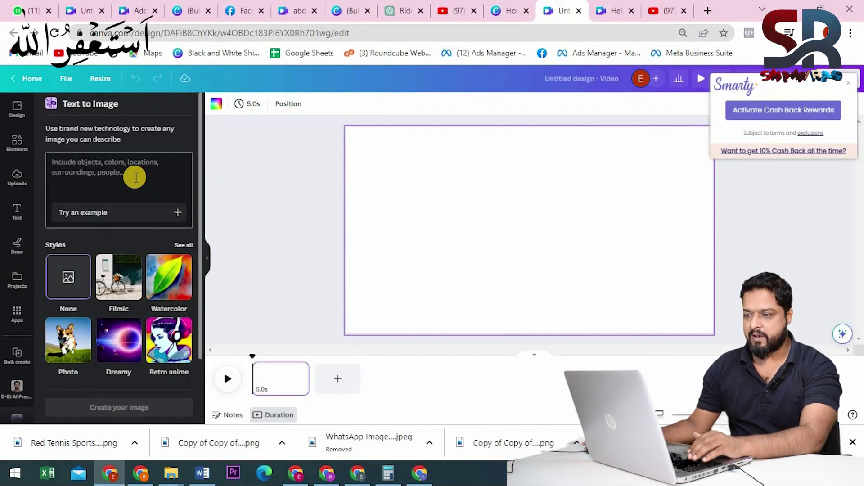
pyautogui.hotkey('ctrl', 'v')
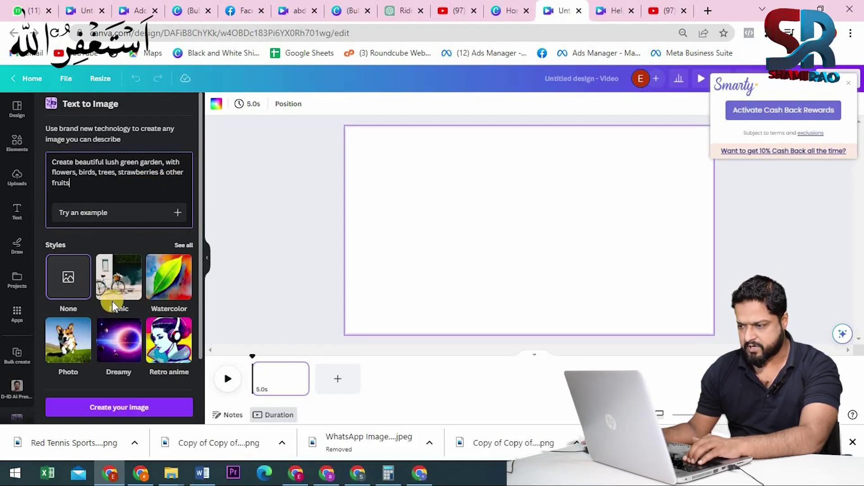
# - Generate images from the garden prompt in the Gradient style with a square aspect ratio
pyautogui.scroll(-2, 112, 301)
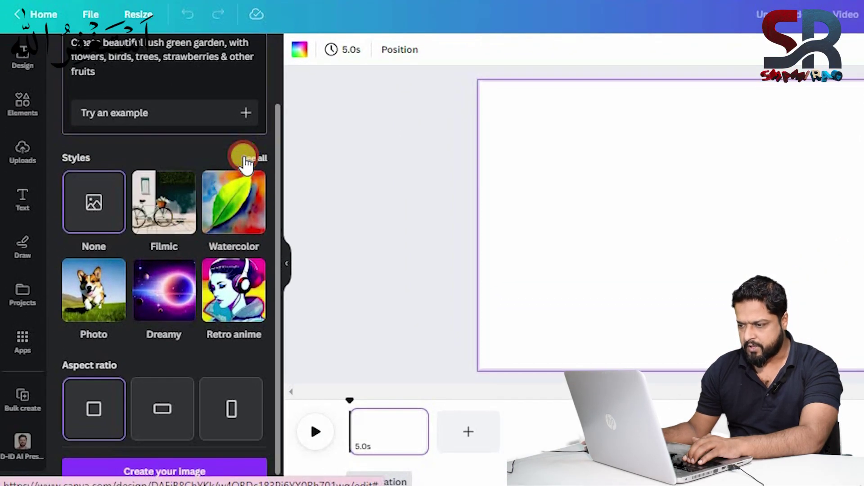
pyautogui.click(249, 158)
pyautogui.scroll(-1, 165, 258)
pyautogui.scroll(-3, 166, 258)
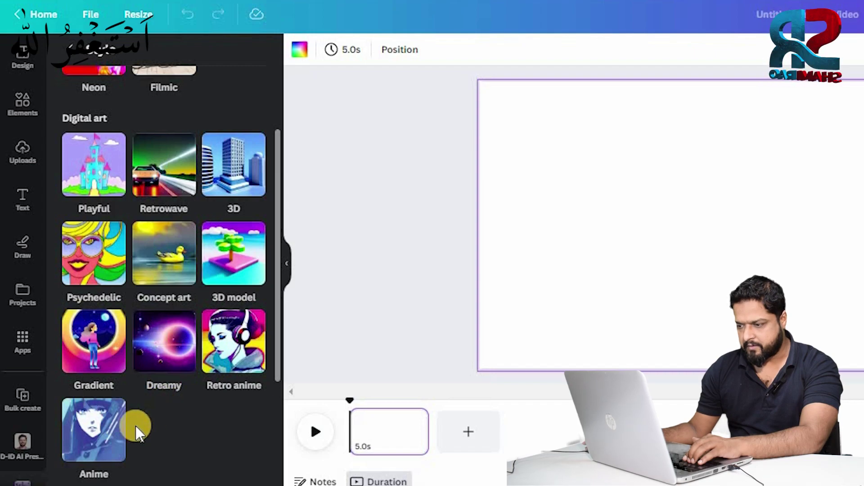
pyautogui.click(116, 416)
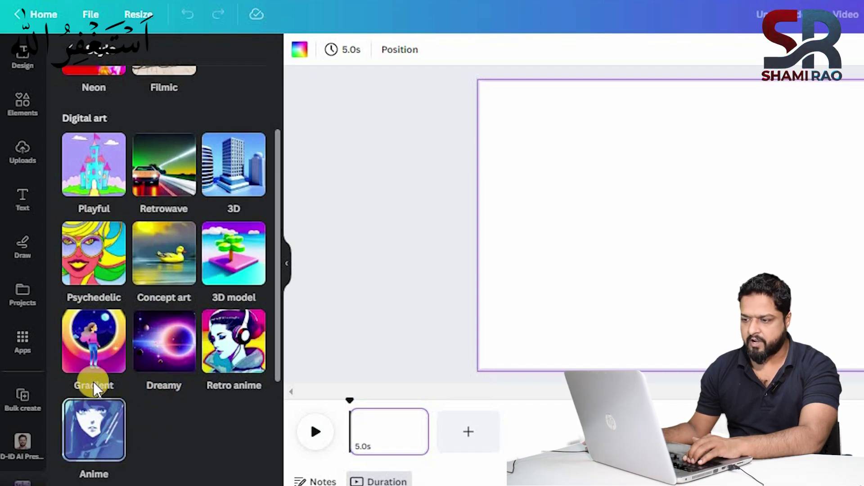
pyautogui.click(96, 358)
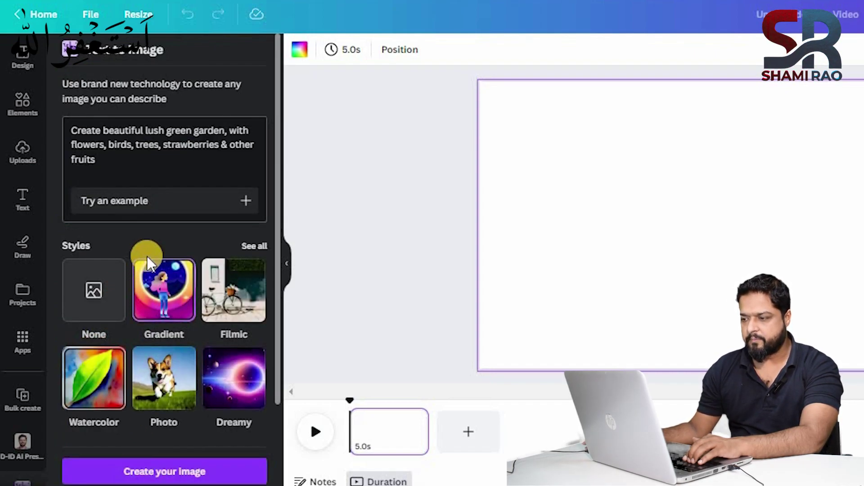
pyautogui.scroll(-2, 173, 325)
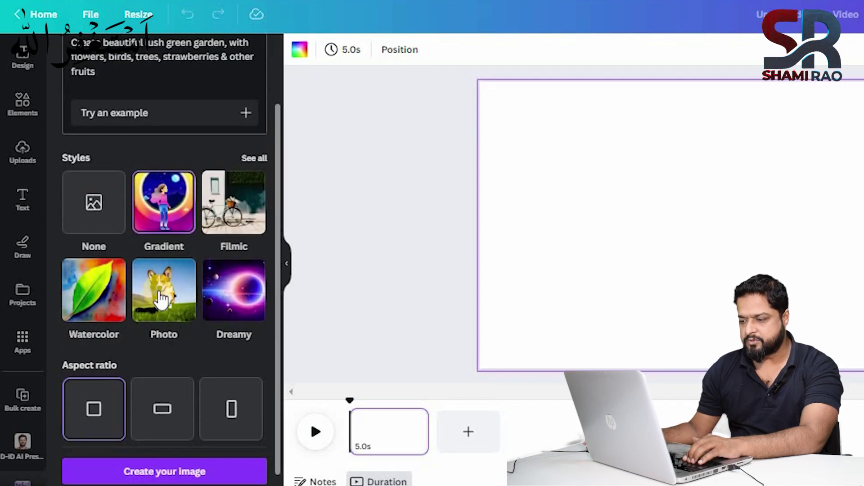
pyautogui.click(137, 476)
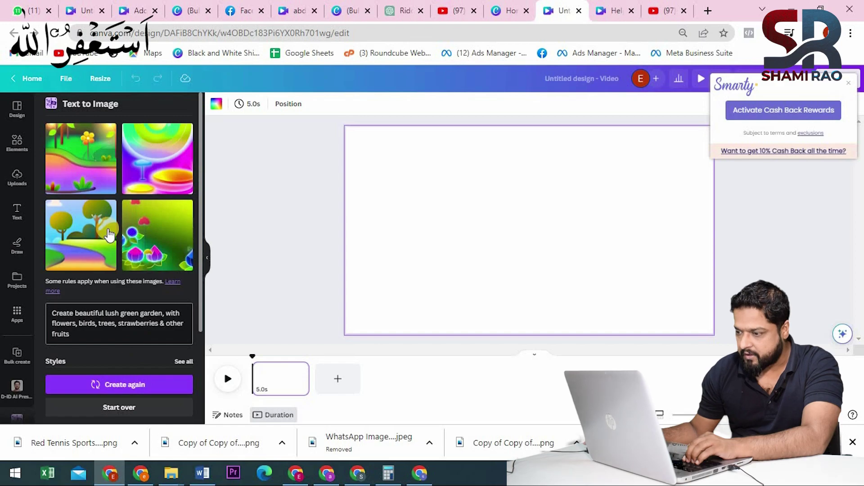
# - Place the generated image of two round trees beside a winding river on the page
pyautogui.scroll(-3, 116, 266)
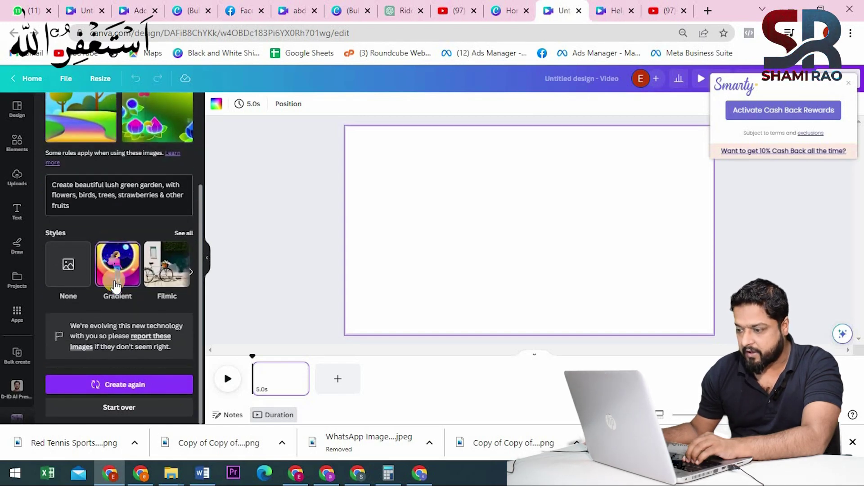
pyautogui.scroll(3, 135, 279)
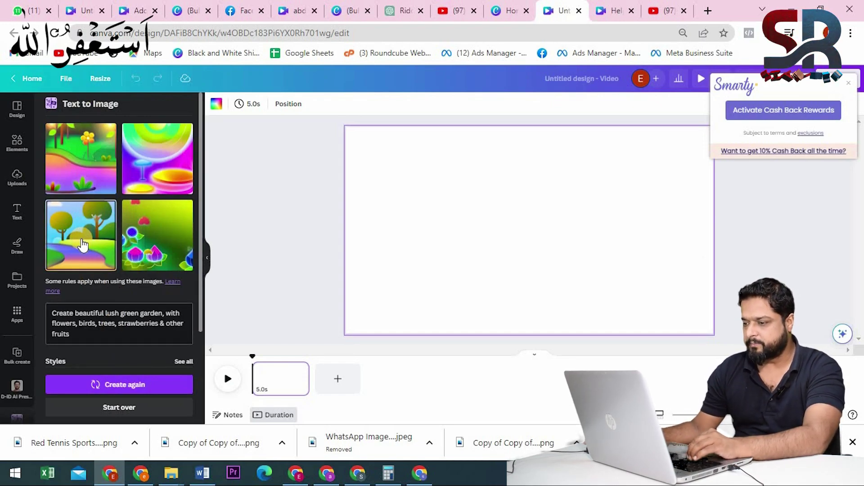
pyautogui.click(120, 232)
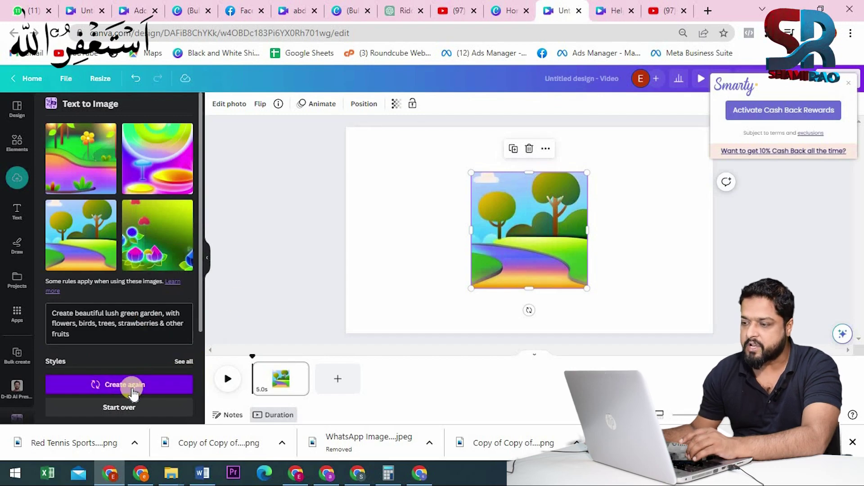
# - Change the image style to Dreamy and generate the garden images again
pyautogui.click(180, 361)
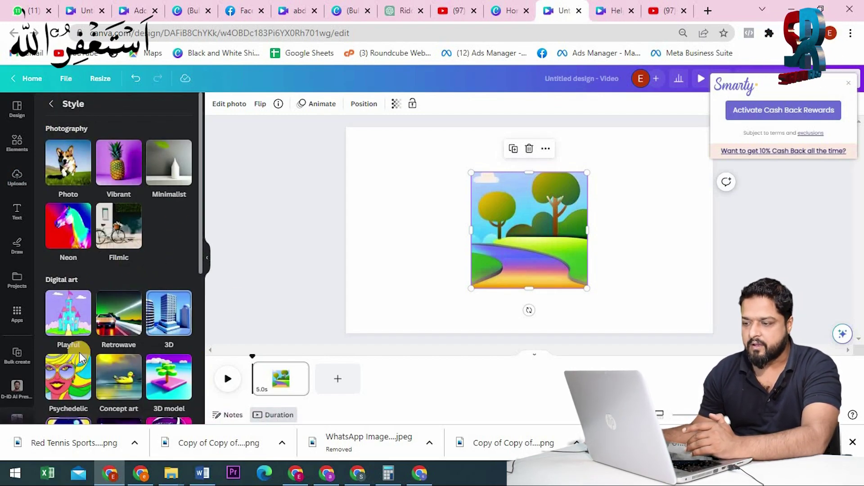
pyautogui.scroll(-3, 134, 318)
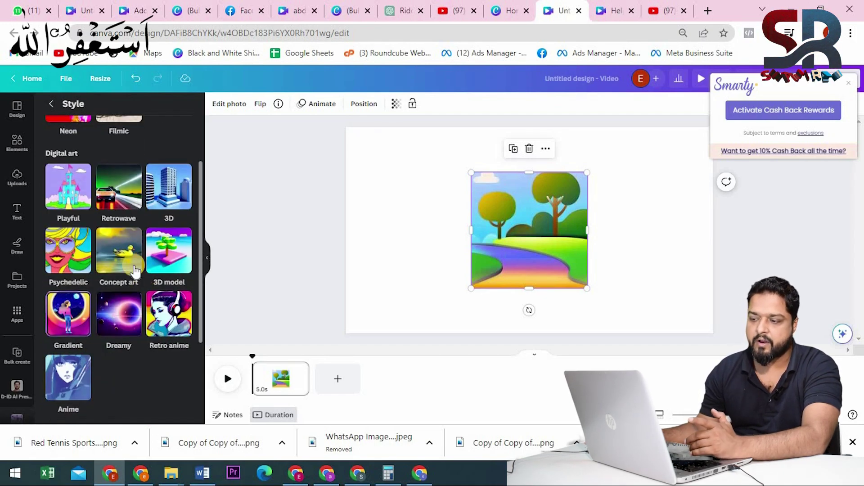
pyautogui.click(126, 318)
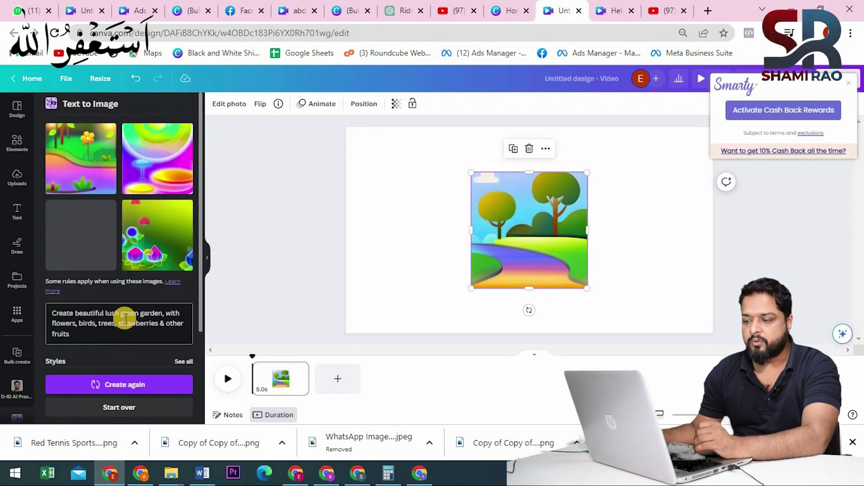
pyautogui.click(106, 386)
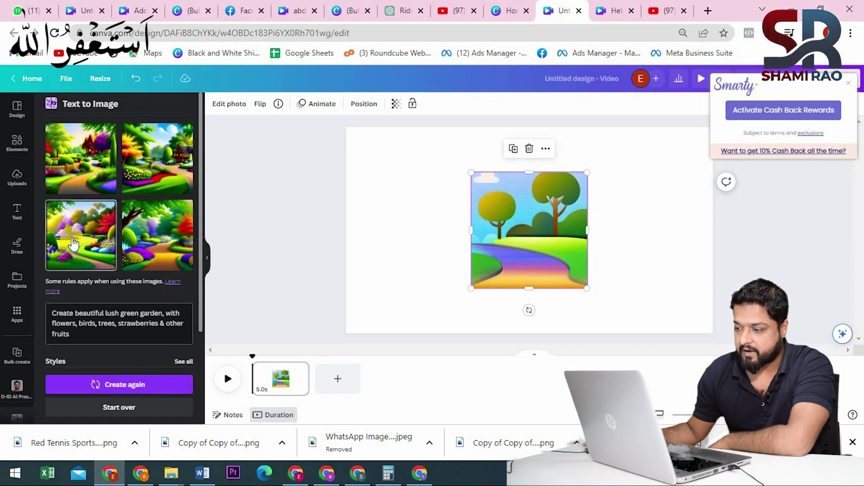
# - Try the generated garden with purple bushes and a red tree as the background, enlarging it to cover the page
pyautogui.click(54, 251)
pyautogui.moveTo(79, 231); pyautogui.dragTo(571, 229)
pyautogui.moveTo(497, 238); pyautogui.dragTo(511, 220)
pyautogui.moveTo(555, 276); pyautogui.dragTo(691, 310)
pyautogui.moveTo(438, 158); pyautogui.dragTo(388, 127)
pyautogui.moveTo(637, 231); pyautogui.dragTo(714, 232)
pyautogui.moveTo(387, 234); pyautogui.dragTo(345, 233)
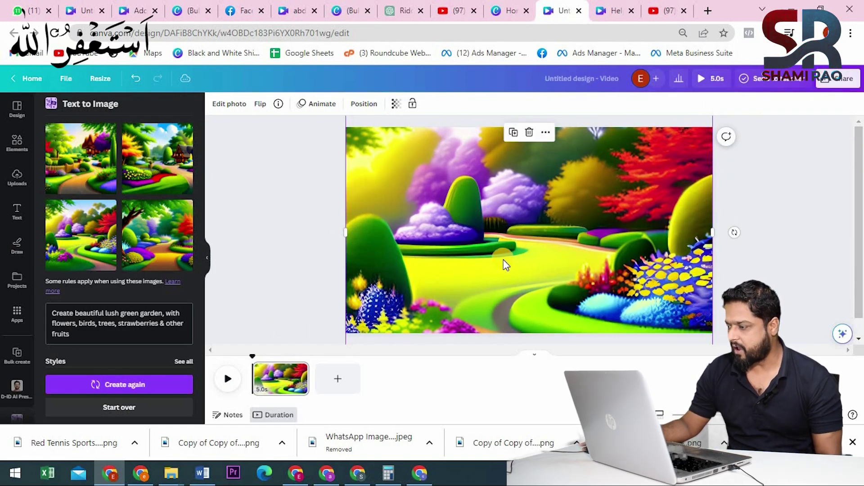
pyautogui.moveTo(517, 193); pyautogui.dragTo(550, 248)
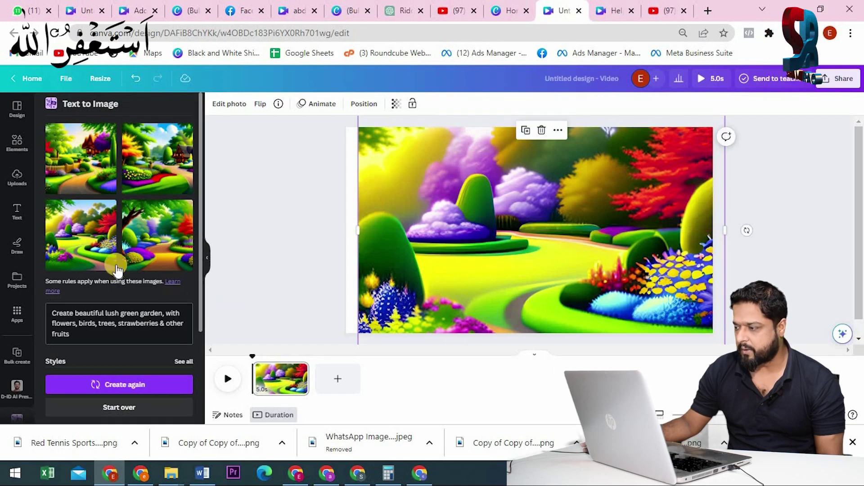
# - Use the generated garden with an overhanging tree and brown path as the background, enlarging it to fill the page
pyautogui.click(148, 244)
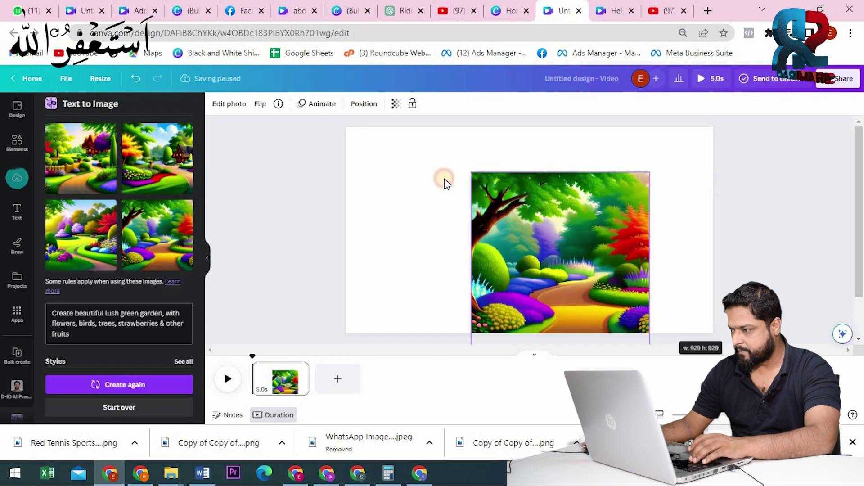
pyautogui.moveTo(446, 164); pyautogui.dragTo(425, 127)
pyautogui.moveTo(428, 239); pyautogui.dragTo(345, 236)
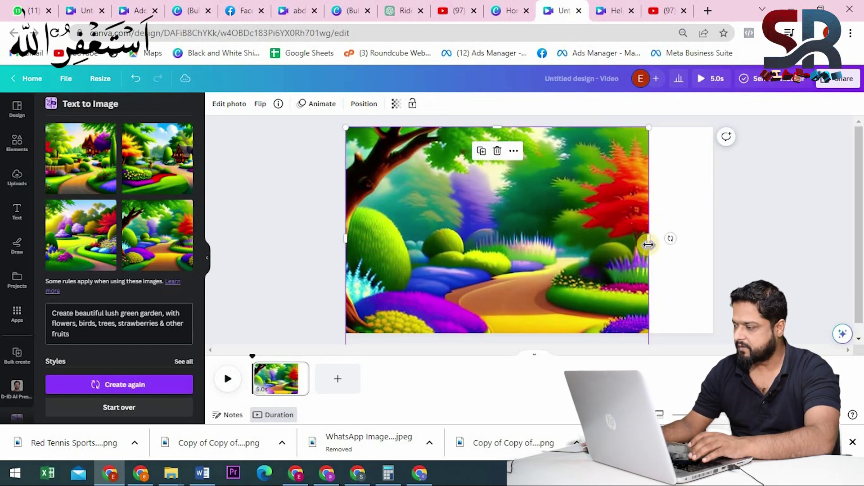
pyautogui.moveTo(652, 236); pyautogui.dragTo(715, 243)
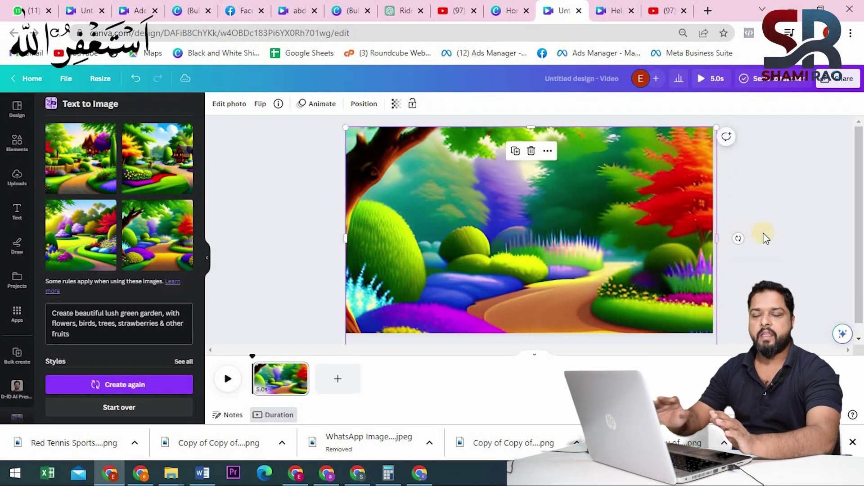
pyautogui.click(714, 303)
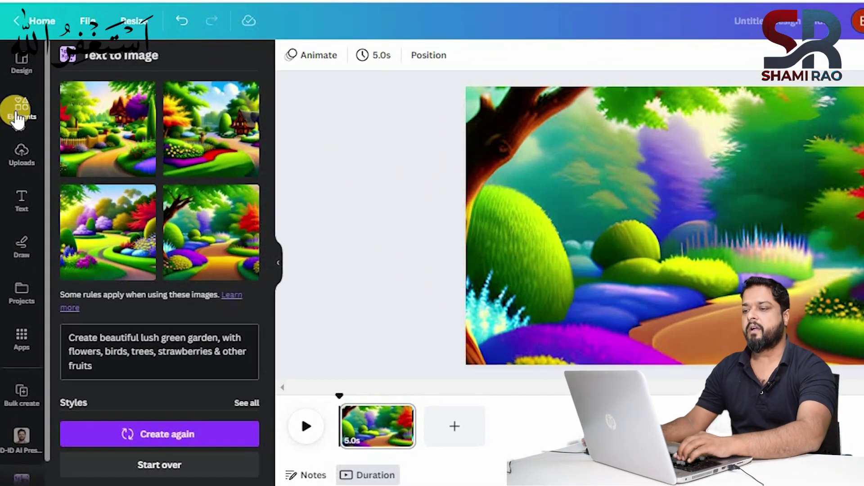
# - Search the elements library for "small little girl running"
pyautogui.click(56, 55)
pyautogui.click(125, 63)
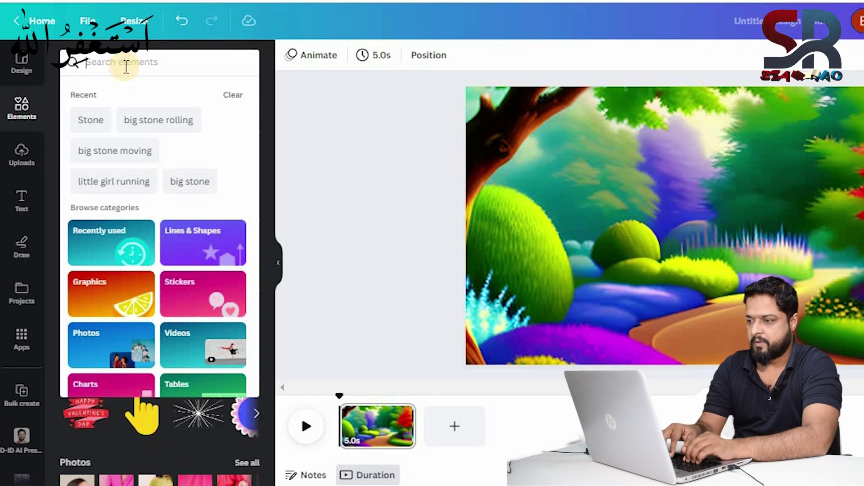
pyautogui.write('small')
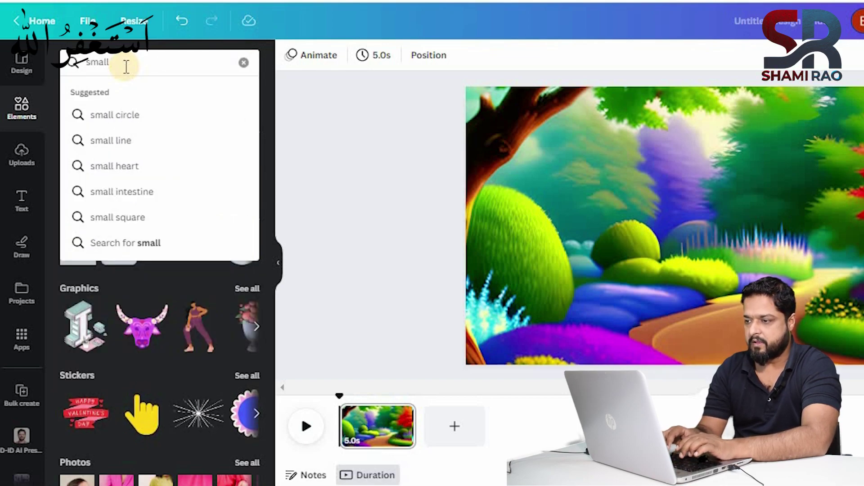
pyautogui.write(' little girl')
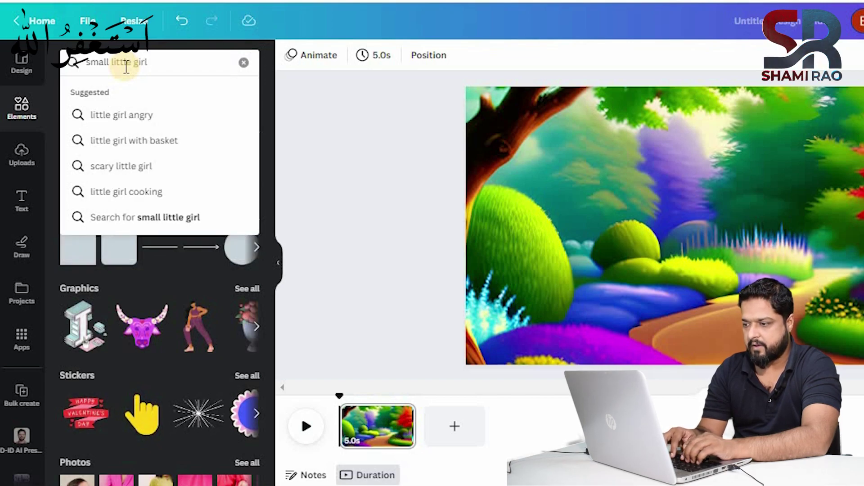
pyautogui.write(' a')
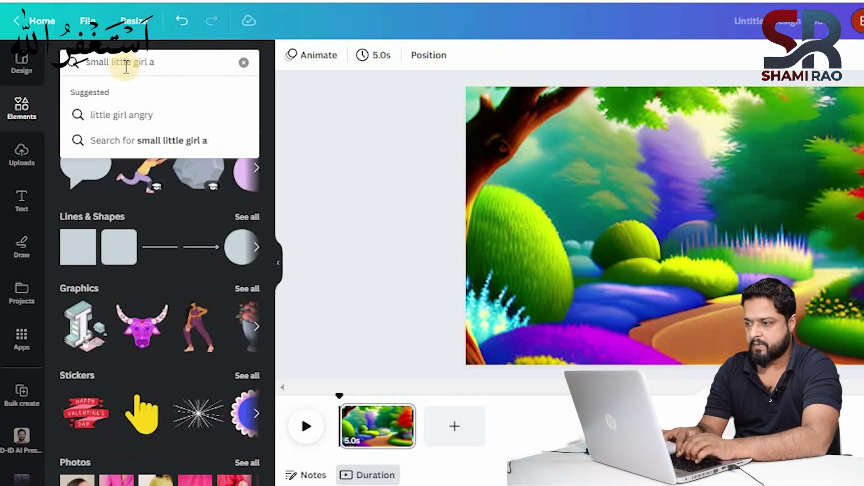
pyautogui.write('ngrrunning')
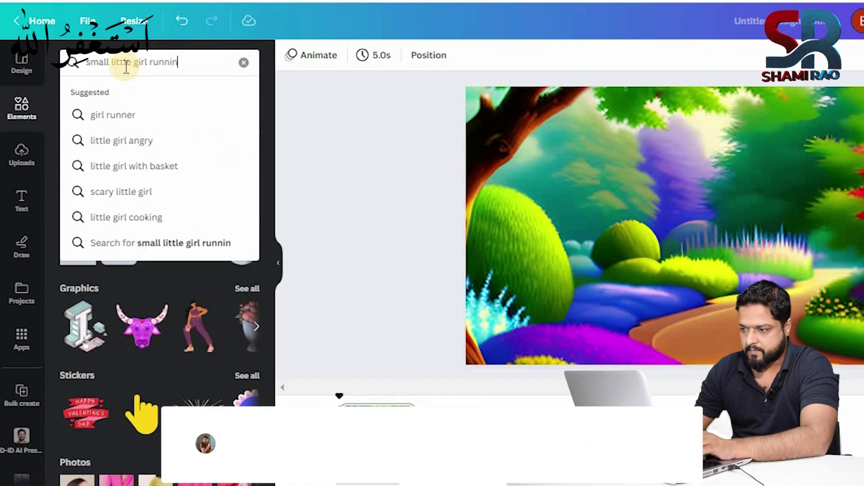
pyautogui.press('Return')
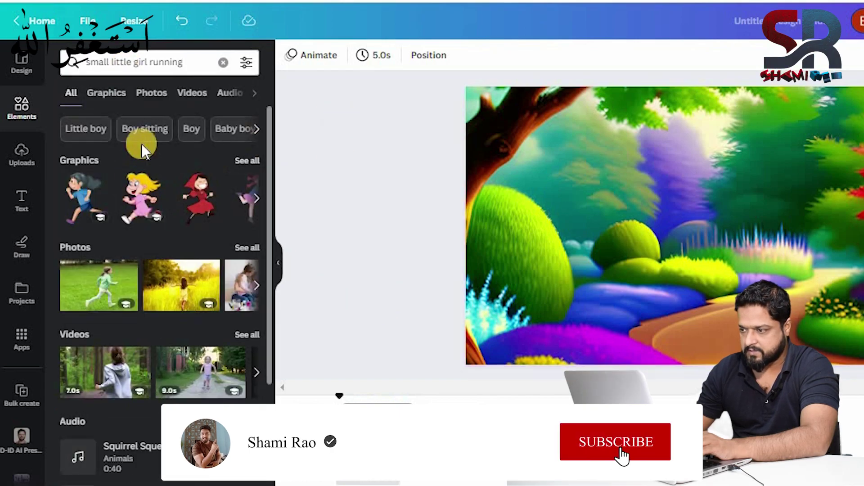
# - Add the running girl graphic with a ponytail and yellow top, shrink it slightly and place it on the brown garden path
pyautogui.click(245, 161)
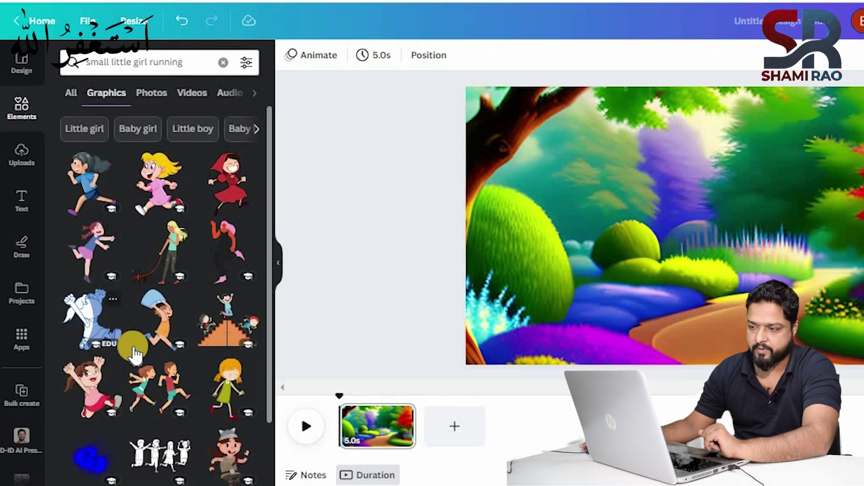
pyautogui.scroll(-5, 183, 293)
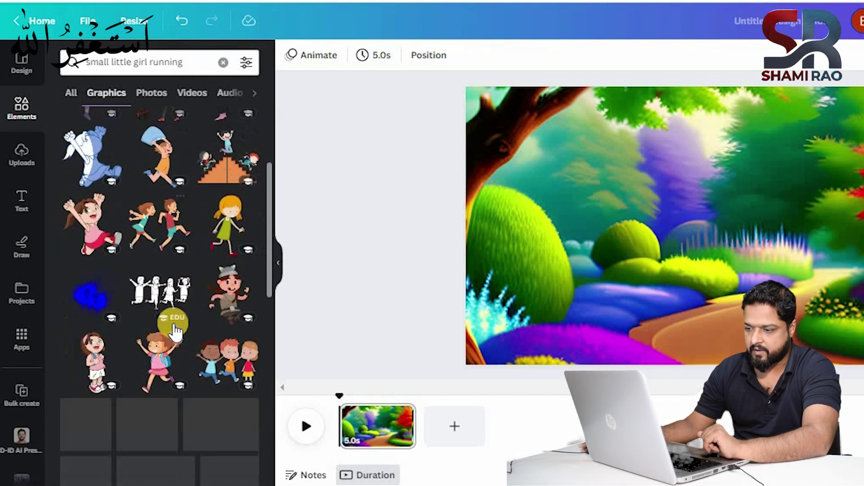
pyautogui.scroll(-10, 201, 295)
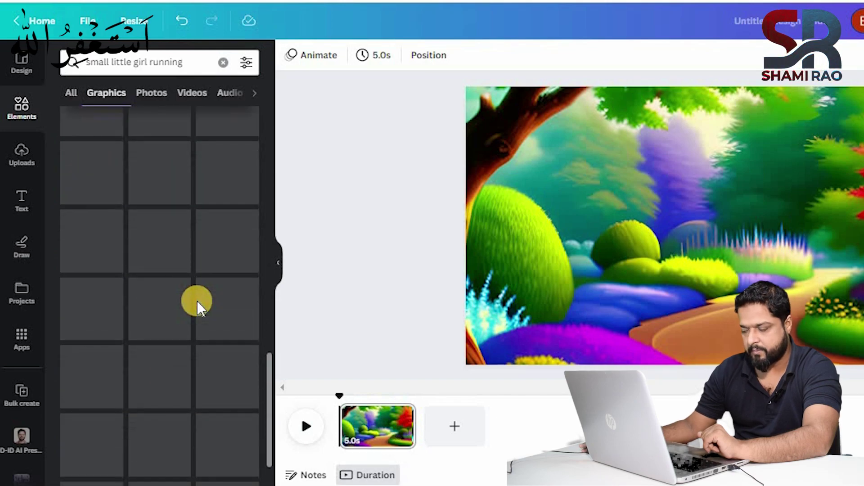
pyautogui.click(163, 299)
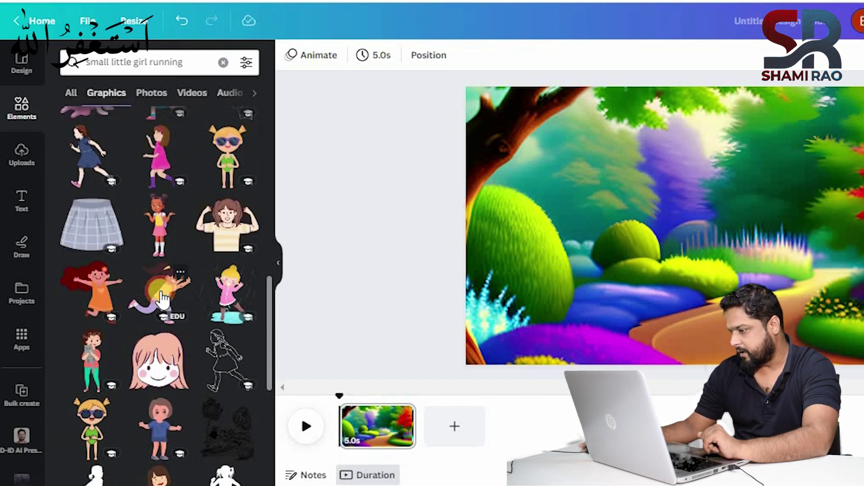
pyautogui.moveTo(708, 276); pyautogui.dragTo(723, 296)
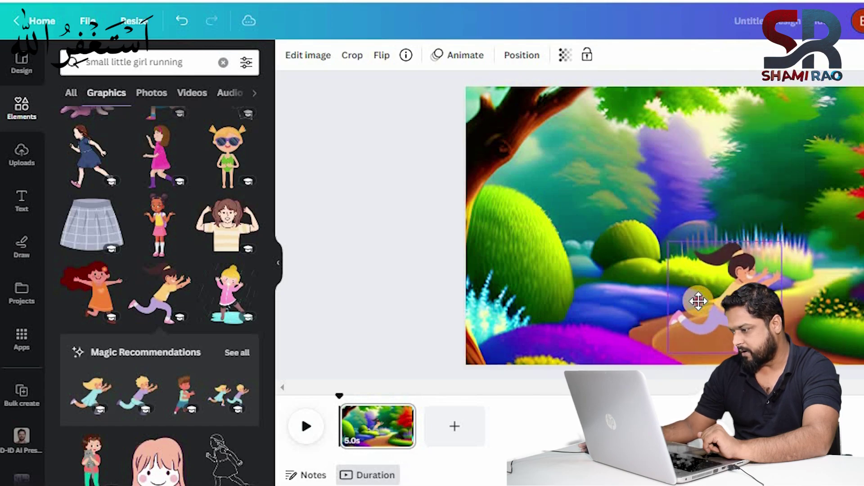
pyautogui.moveTo(698, 301); pyautogui.dragTo(702, 300)
pyautogui.moveTo(692, 245); pyautogui.dragTo(704, 258)
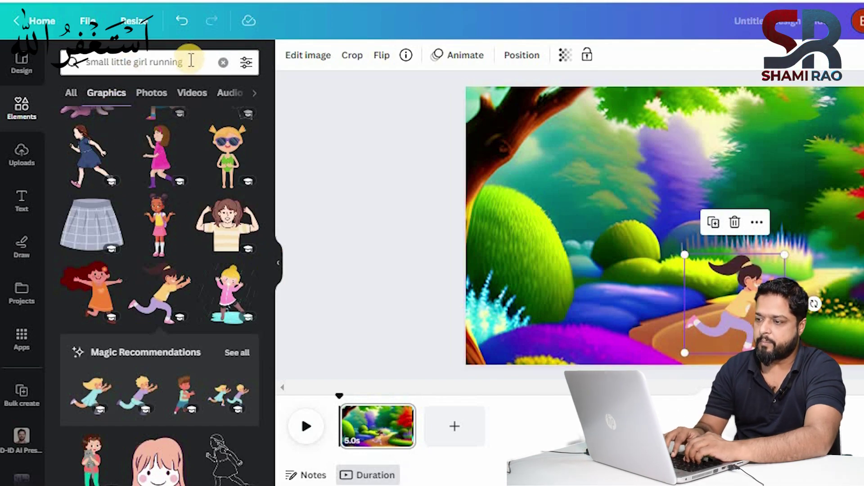
# - Search the elements library for "big stone rolling"
pyautogui.moveTo(191, 62); pyautogui.dragTo(96, 57)
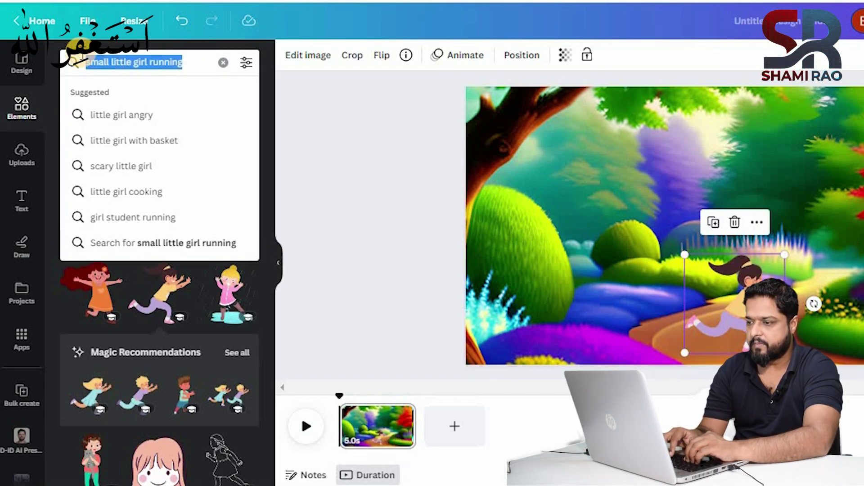
pyautogui.press('BackSpace')
pyautogui.write('big')
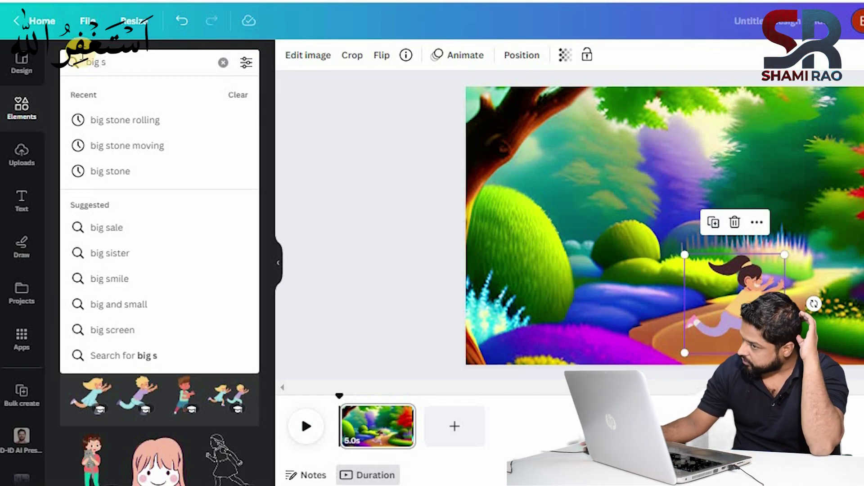
pyautogui.write(' s')
pyautogui.click(127, 119)
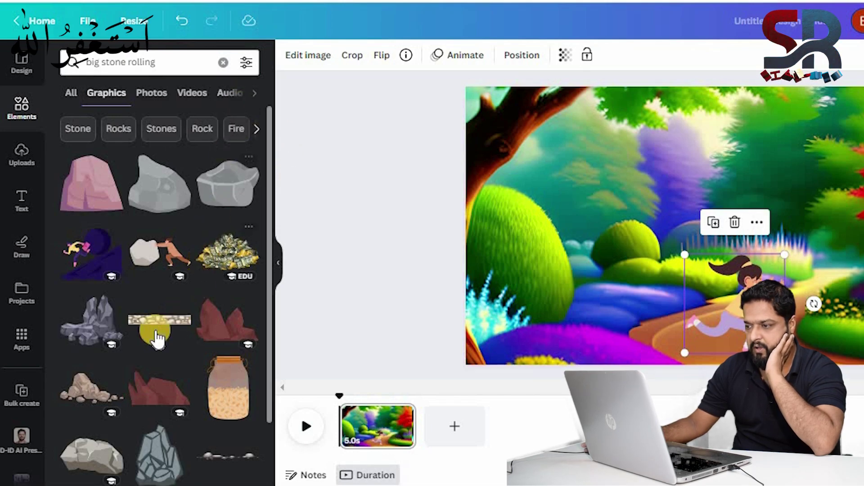
# - Add the light grey faceted boulder graphic, place it behind the running girl and shrink it slightly
pyautogui.scroll(-10, 153, 337)
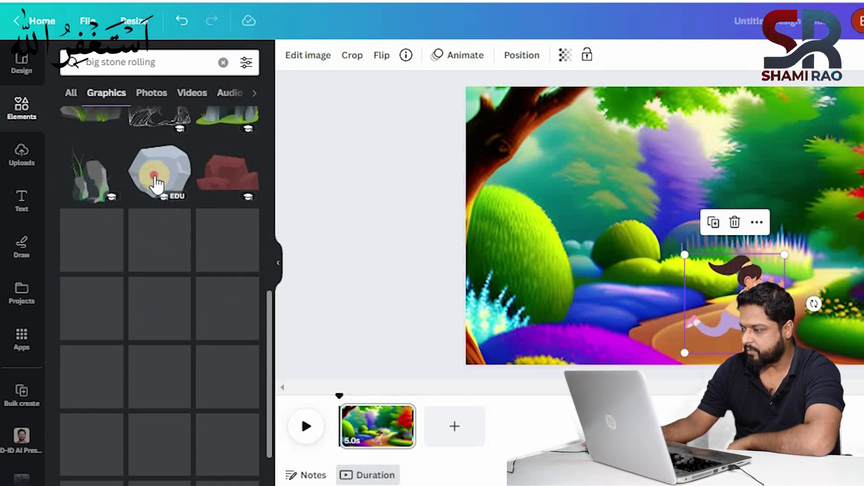
pyautogui.click(155, 182)
pyautogui.moveTo(700, 229); pyautogui.dragTo(662, 255)
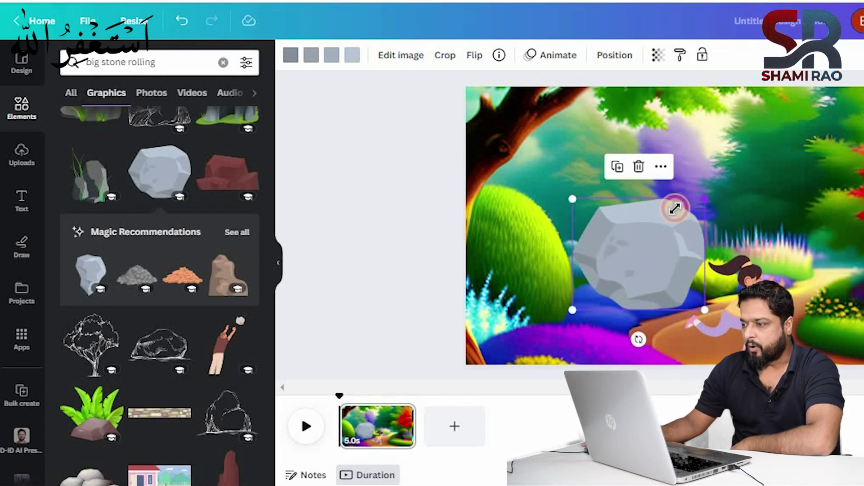
pyautogui.moveTo(675, 208); pyautogui.dragTo(662, 223)
pyautogui.press('Escape')
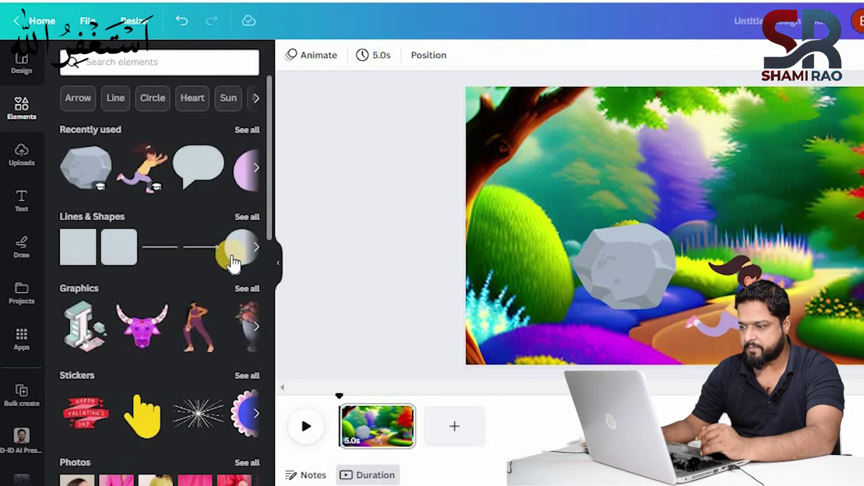
# - Add a rounded speech bubble shape, shrink it above the running girl's head and fill it white
pyautogui.click(244, 219)
pyautogui.scroll(-3, 135, 351)
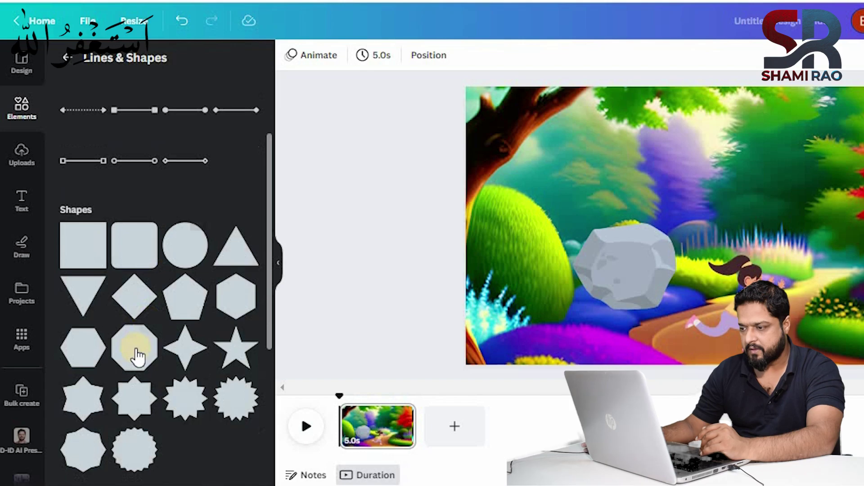
pyautogui.scroll(-4, 117, 365)
pyautogui.scroll(-4, 180, 387)
pyautogui.click(187, 254)
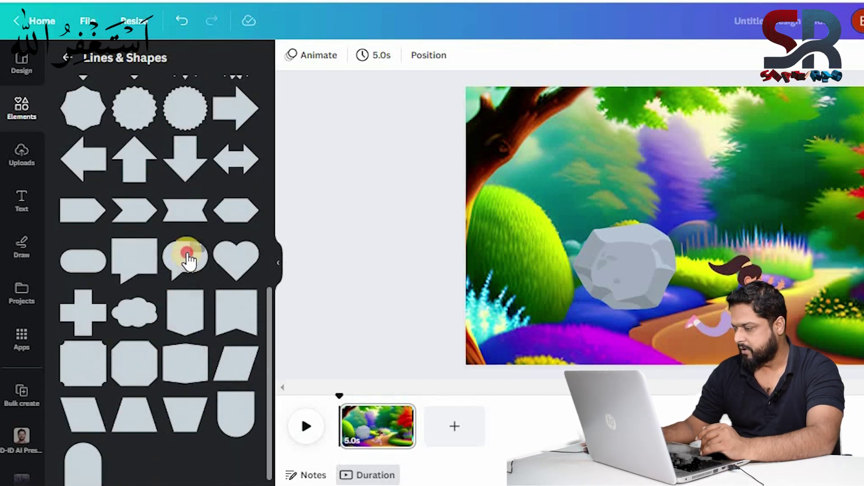
pyautogui.click(696, 217)
pyautogui.click(807, 199)
pyautogui.moveTo(716, 209); pyautogui.dragTo(759, 214)
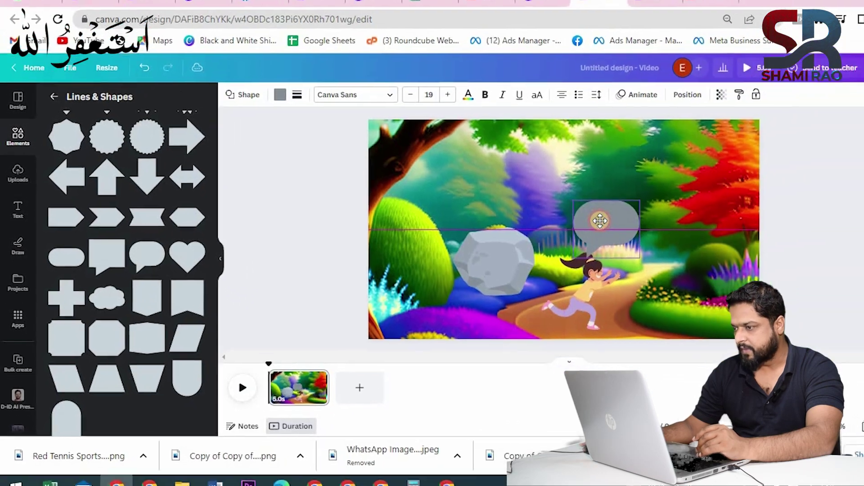
pyautogui.moveTo(600, 220); pyautogui.dragTo(603, 220)
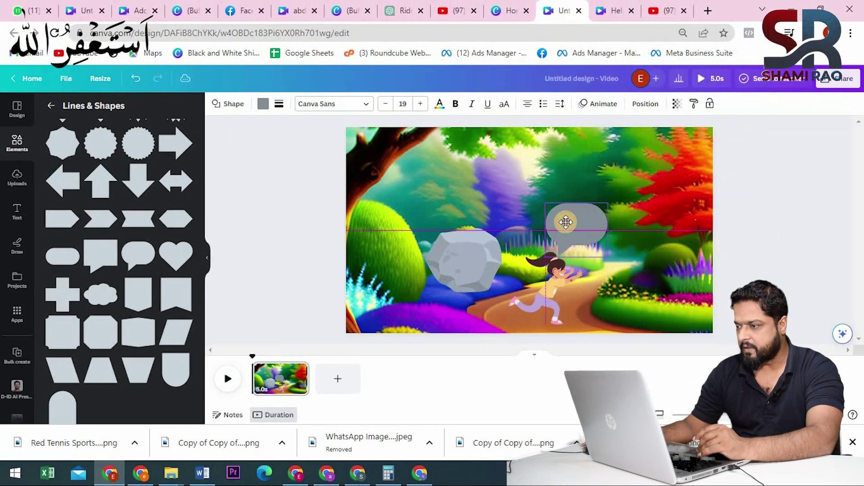
pyautogui.click(263, 103)
pyautogui.click(81, 187)
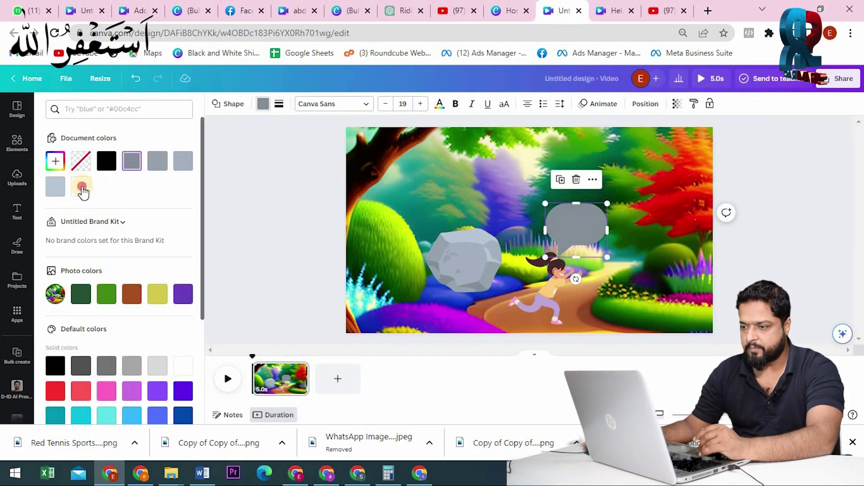
# - Add the text "Help" and place it inside the white speech bubble
pyautogui.click(17, 210)
pyautogui.write('t')
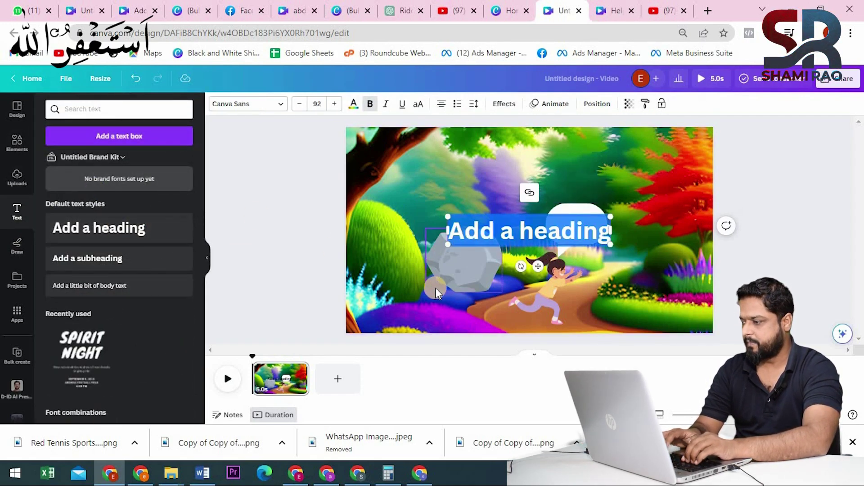
pyautogui.write('Help')
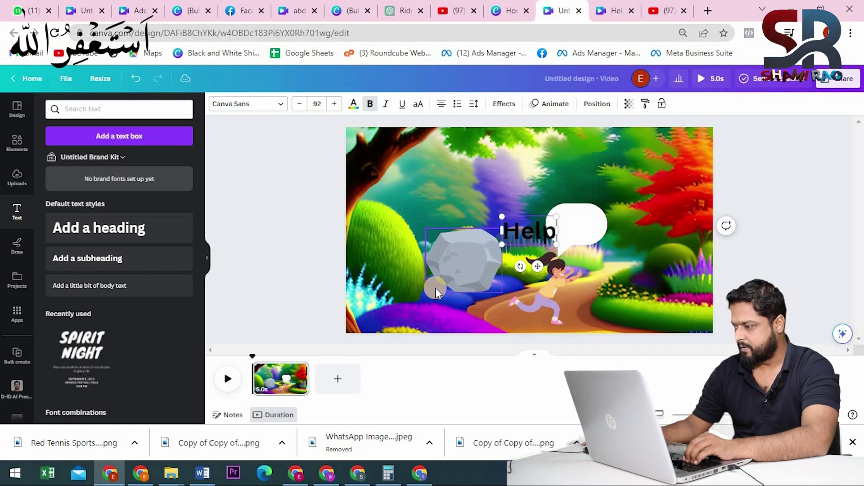
pyautogui.click(460, 175)
pyautogui.moveTo(538, 229); pyautogui.dragTo(584, 225)
# - Create a custom animation moving the boulder, girl, speech bubble and "Help" text together along the garden path towards the page's right edge
pyautogui.click(470, 239)
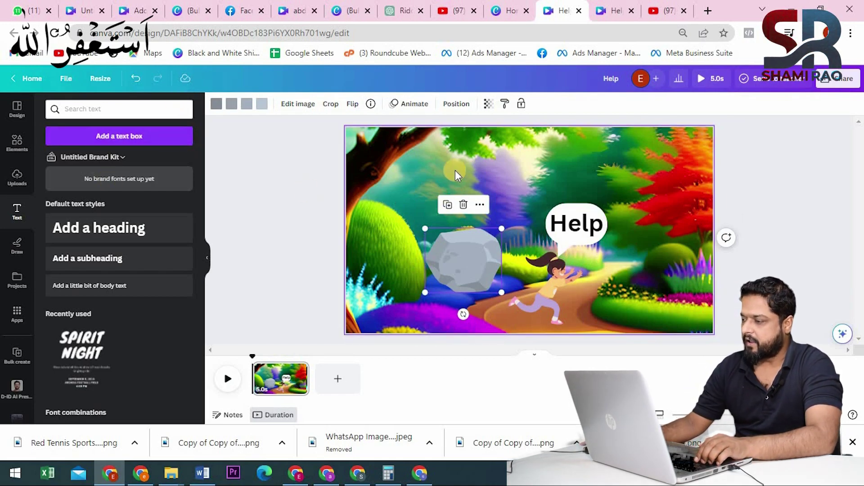
pyautogui.click(548, 190)
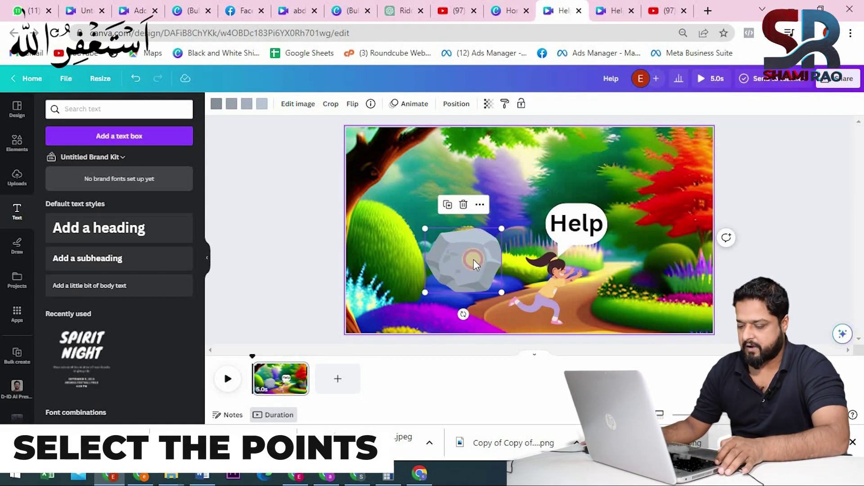
pyautogui.click(448, 272)
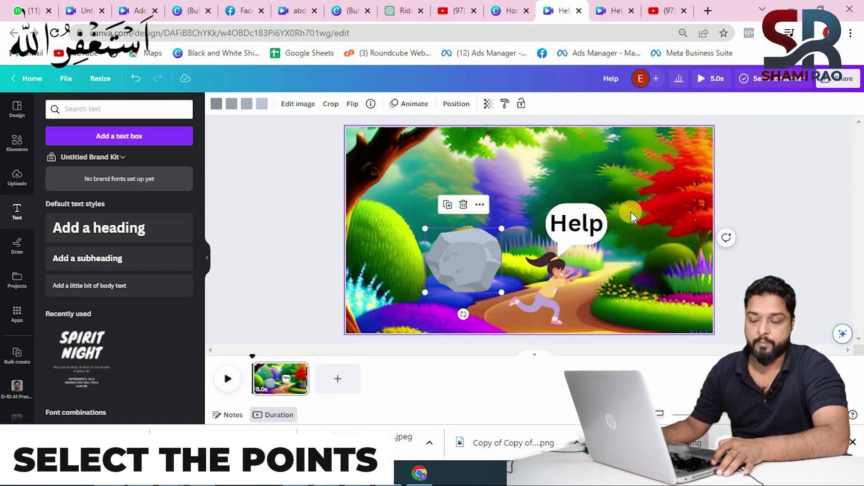
pyautogui.keyDown('shift'); pyautogui.click(569, 231); pyautogui.keyUp('shift')
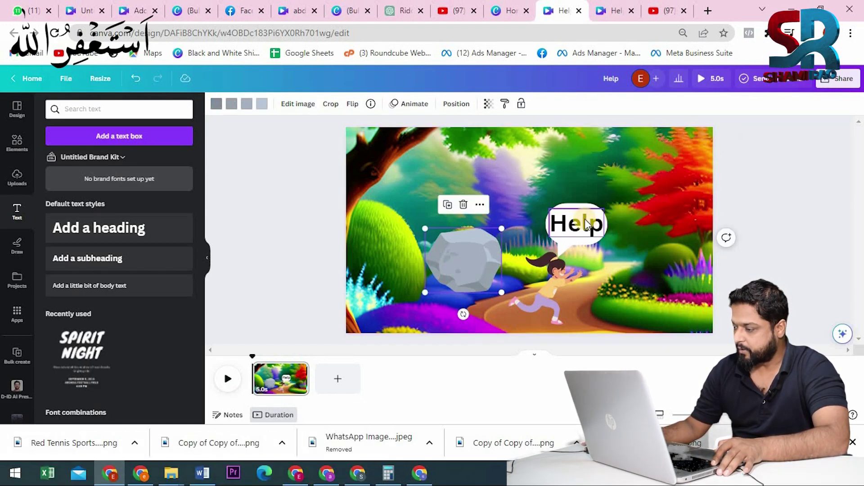
pyautogui.keyDown('shift'); pyautogui.click(542, 288); pyautogui.keyUp('shift')
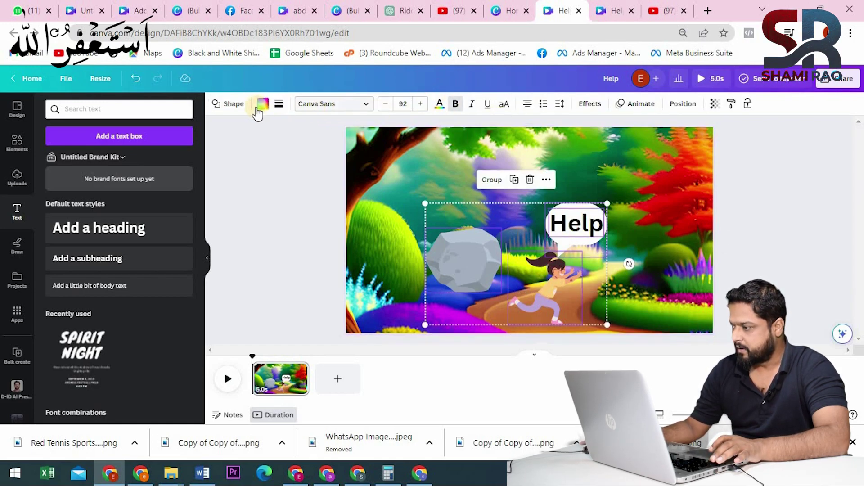
pyautogui.click(632, 112)
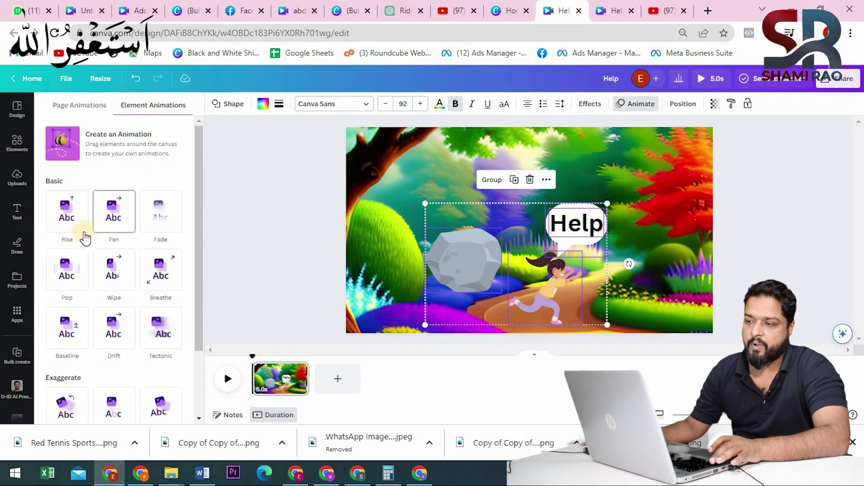
pyautogui.click(129, 149)
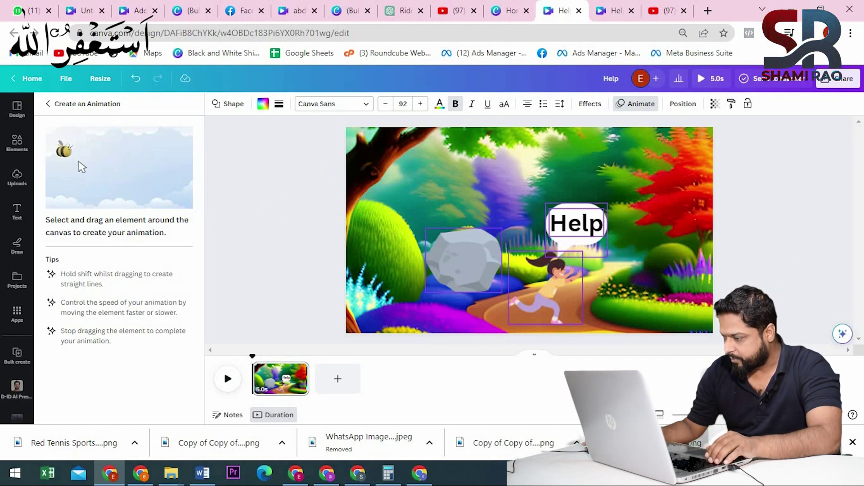
pyautogui.click(535, 289)
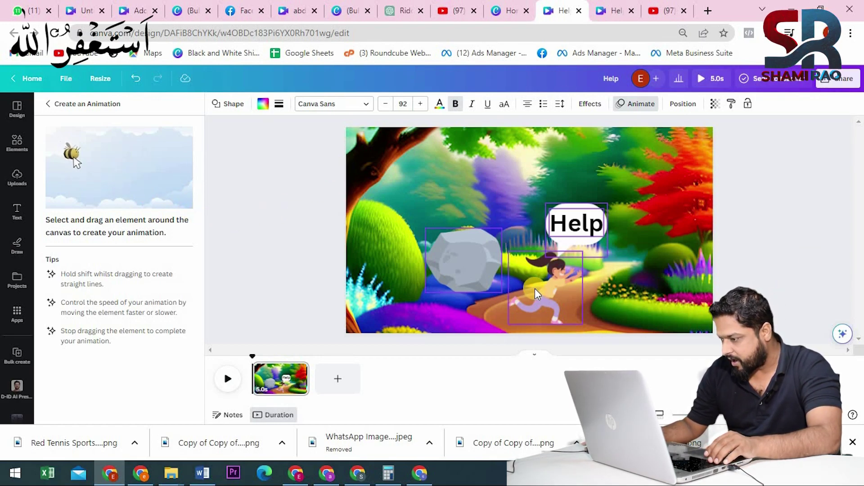
pyautogui.moveTo(535, 288); pyautogui.dragTo(718, 324)
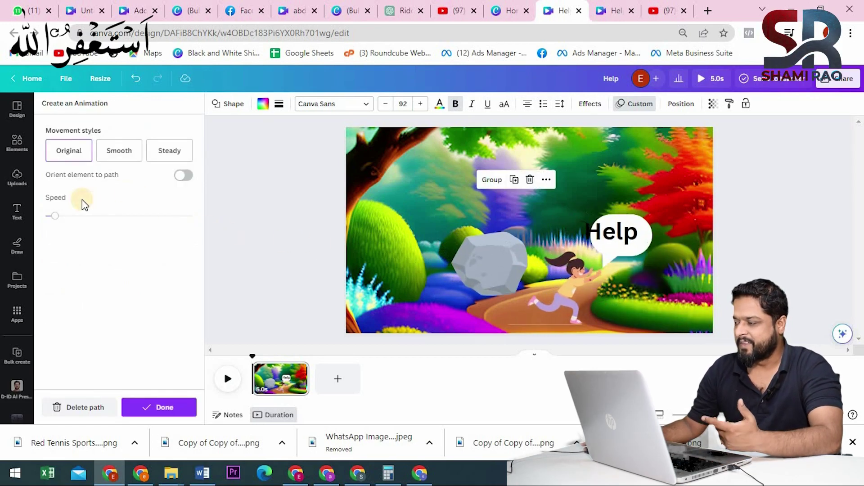